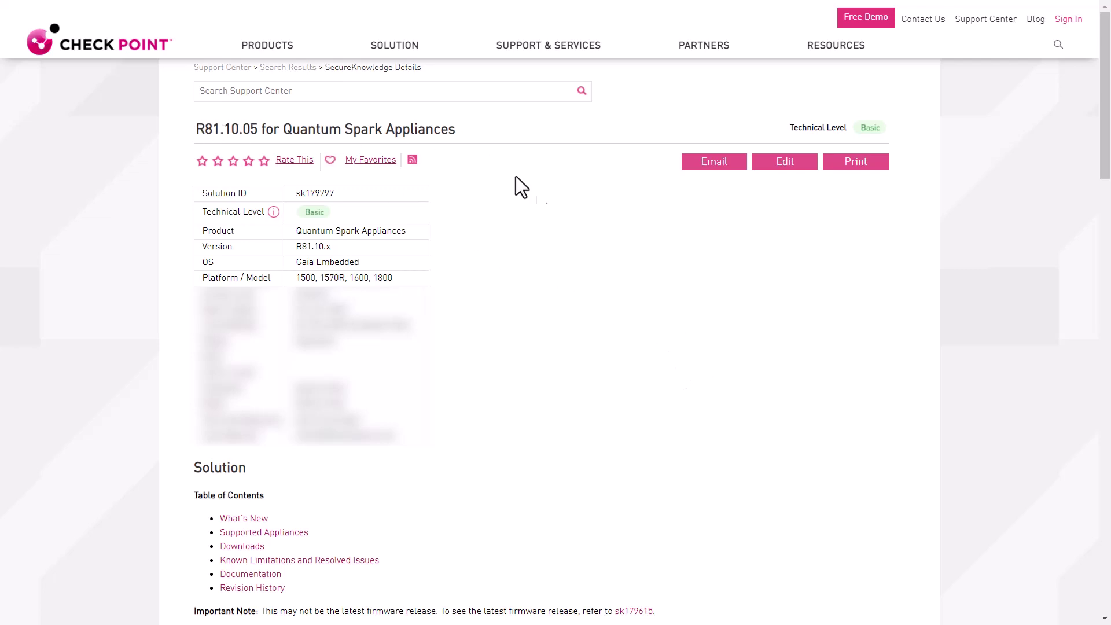
- Scroll the sk179797 release notes to the 'Doctor Spark and Load' line and select it
scroll(681, 370, down, 10)
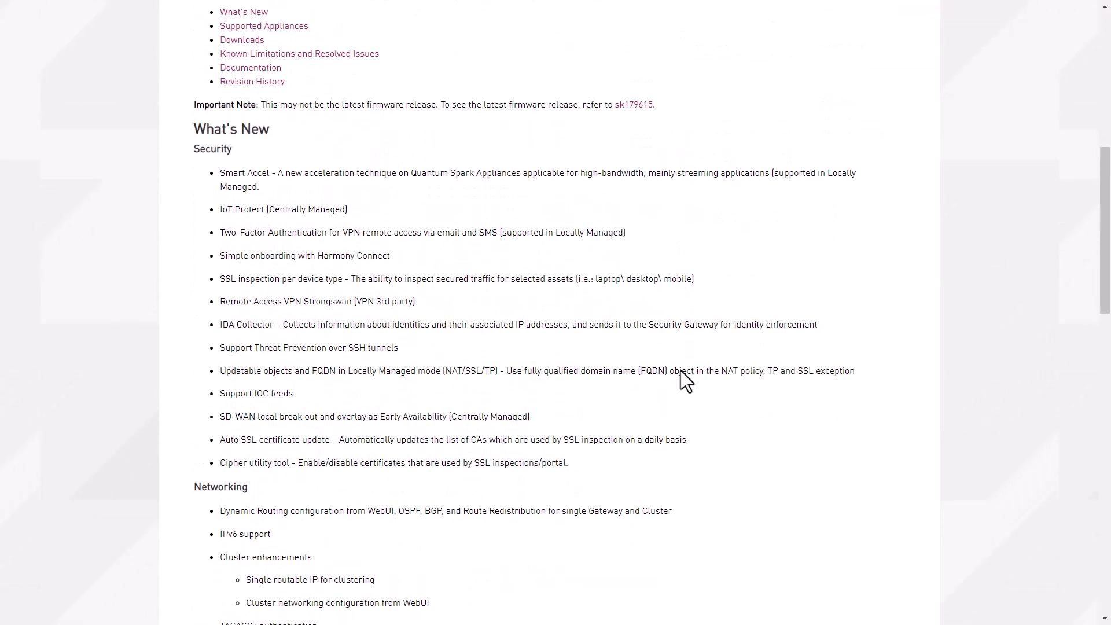
scroll(681, 370, down, 5)
scroll(680, 371, down, 2)
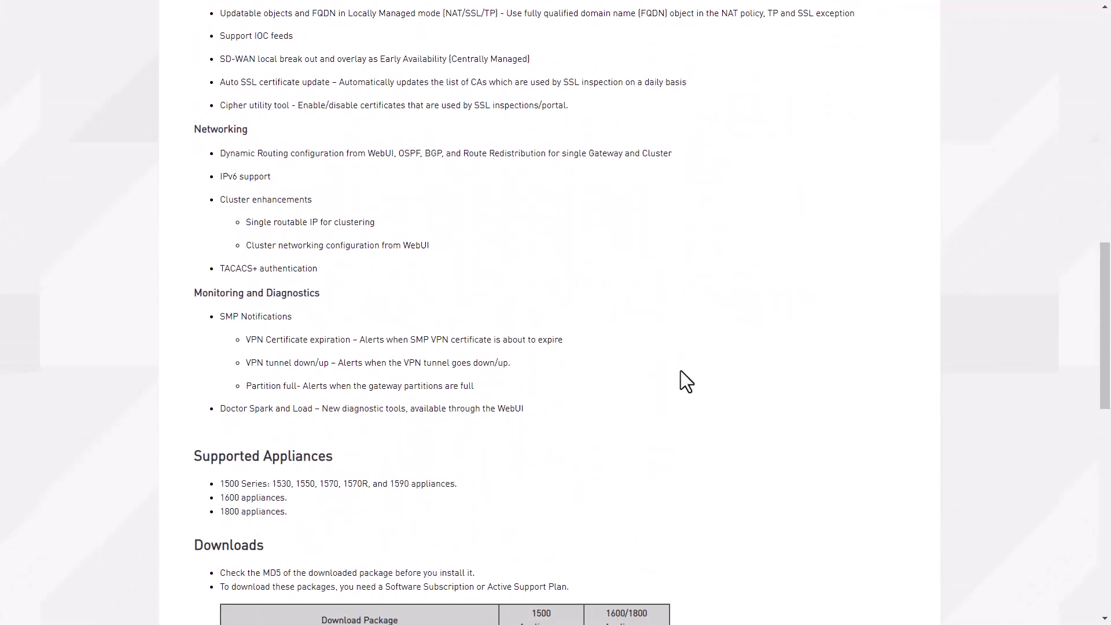
scroll(681, 370, up, 4)
scroll(681, 371, up, 2)
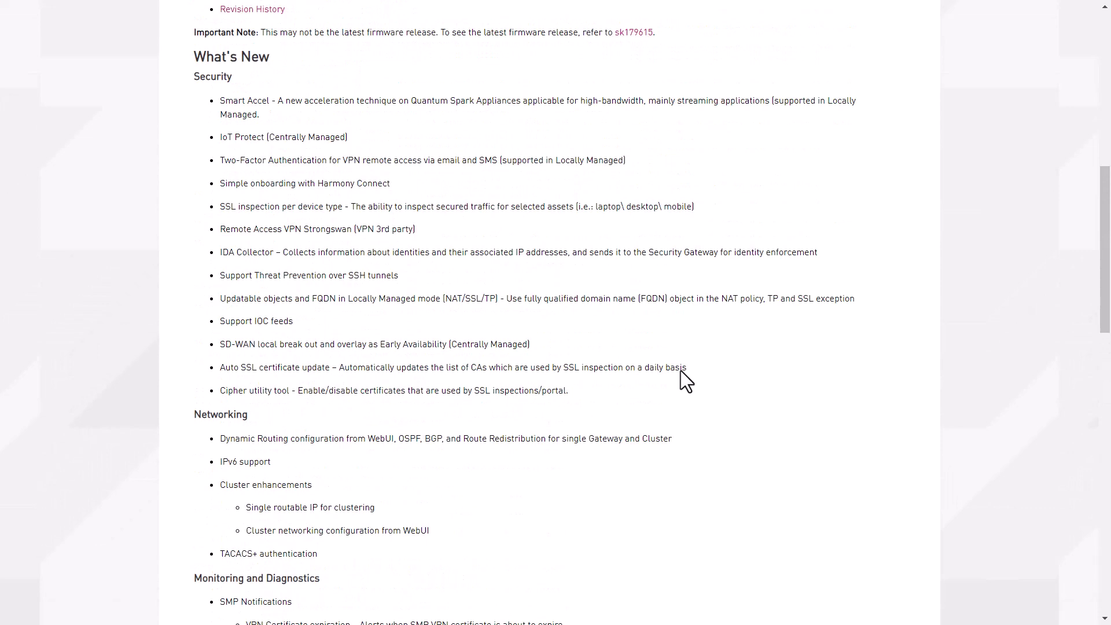
scroll(681, 371, down, 4)
scroll(681, 372, down, 2)
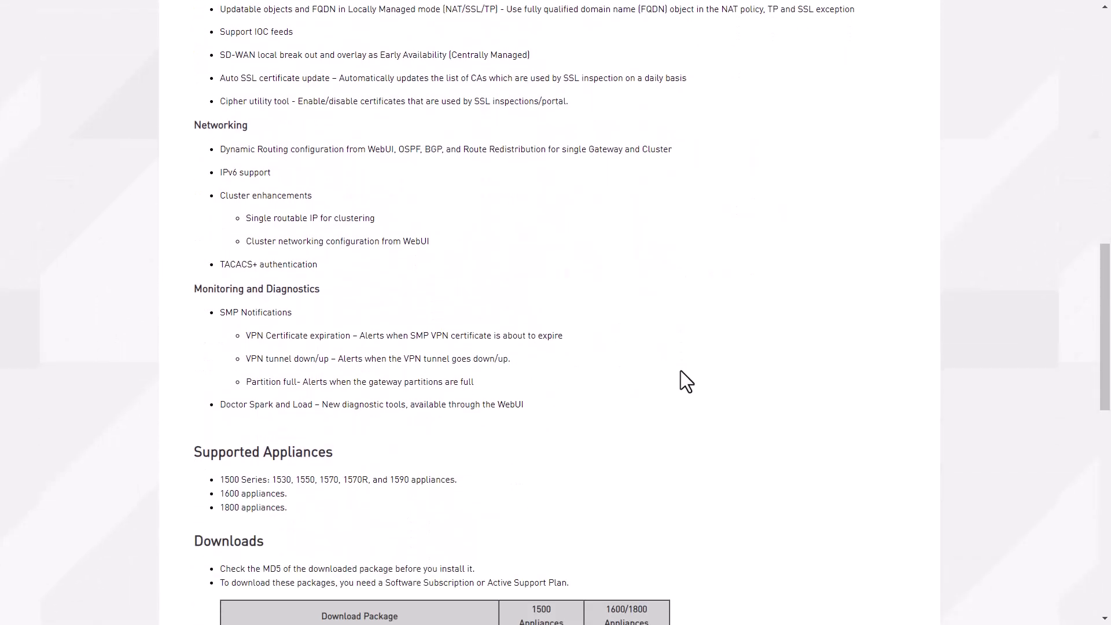
scroll(681, 370, down, 6)
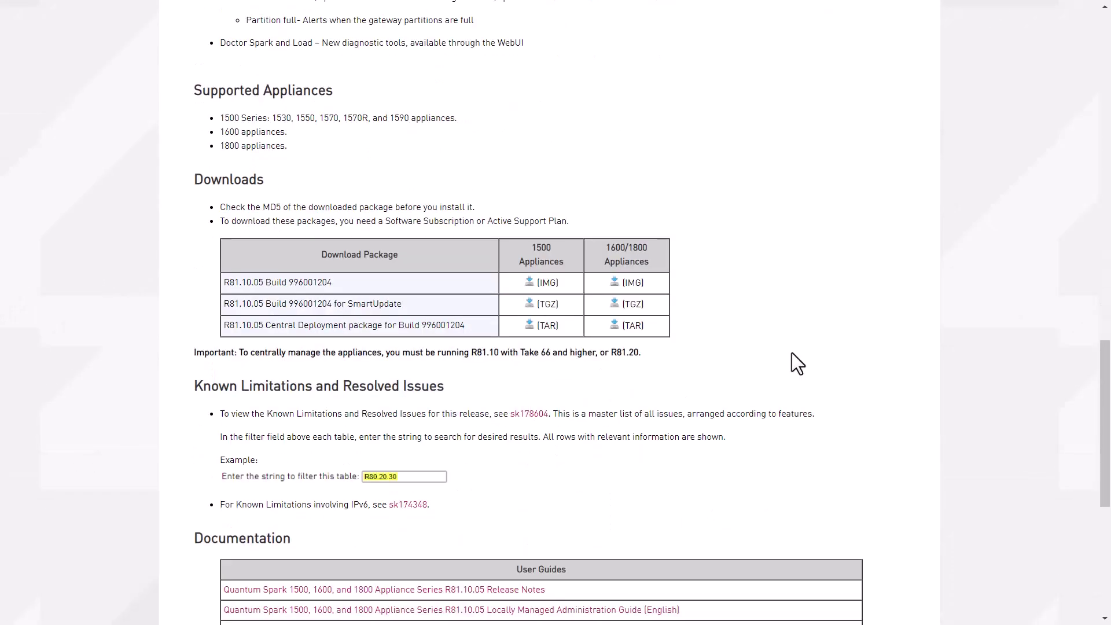
scroll(791, 353, down, 4)
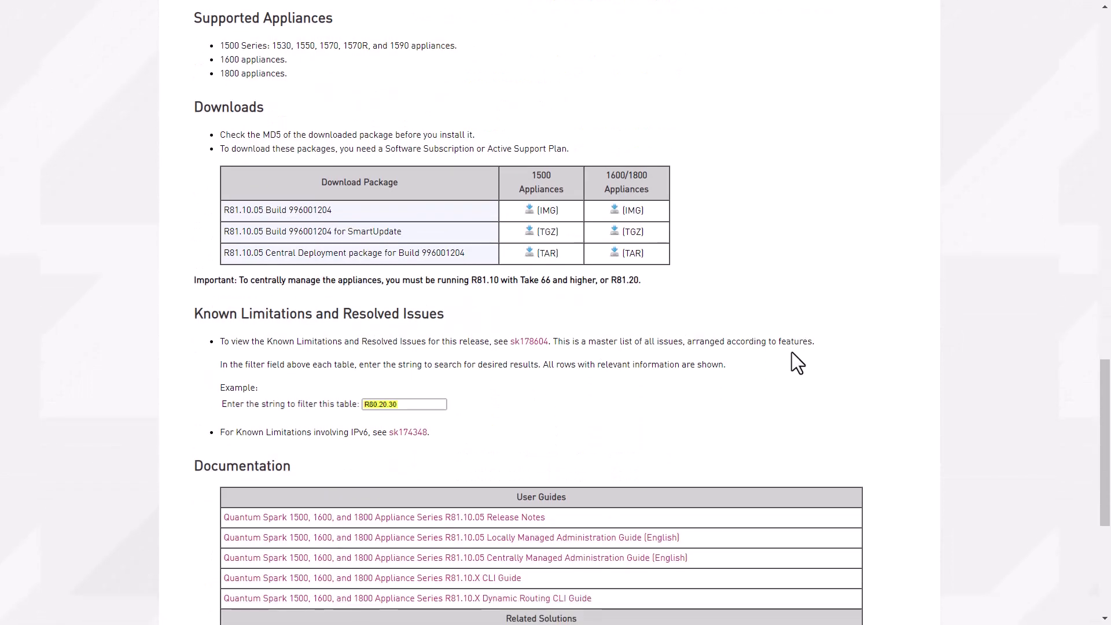
scroll(752, 306, up, 7)
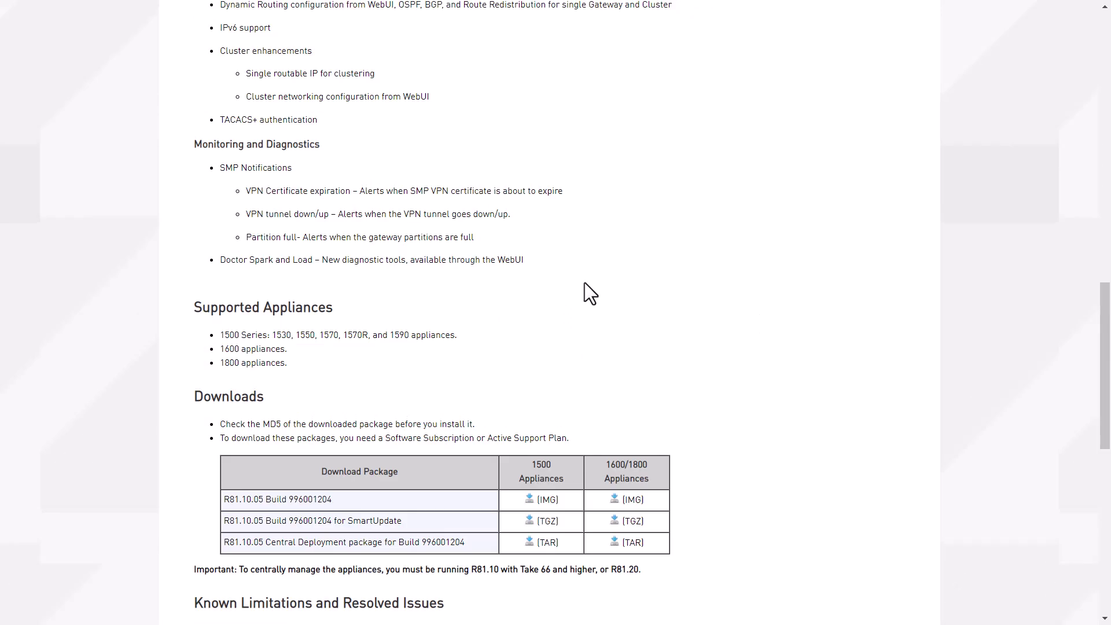
drag(540, 258, 225, 262)
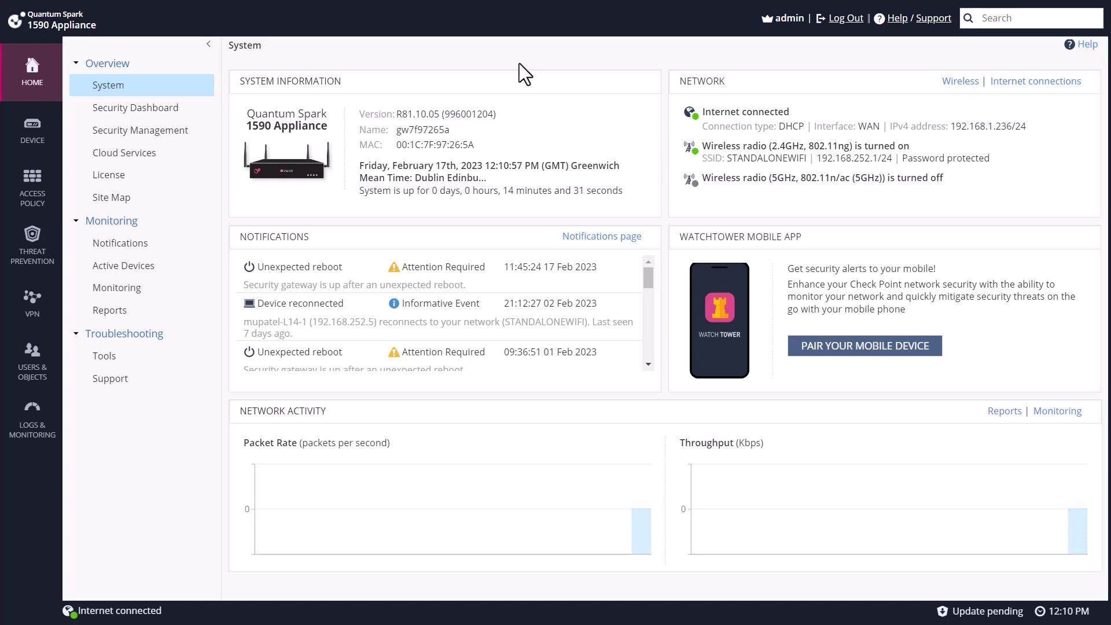
- Check the R81.10.05 firmware version, then run the Dr. Spark - Load test from Troubleshooting > Tools
drag(509, 118, 440, 115)
click(496, 125)
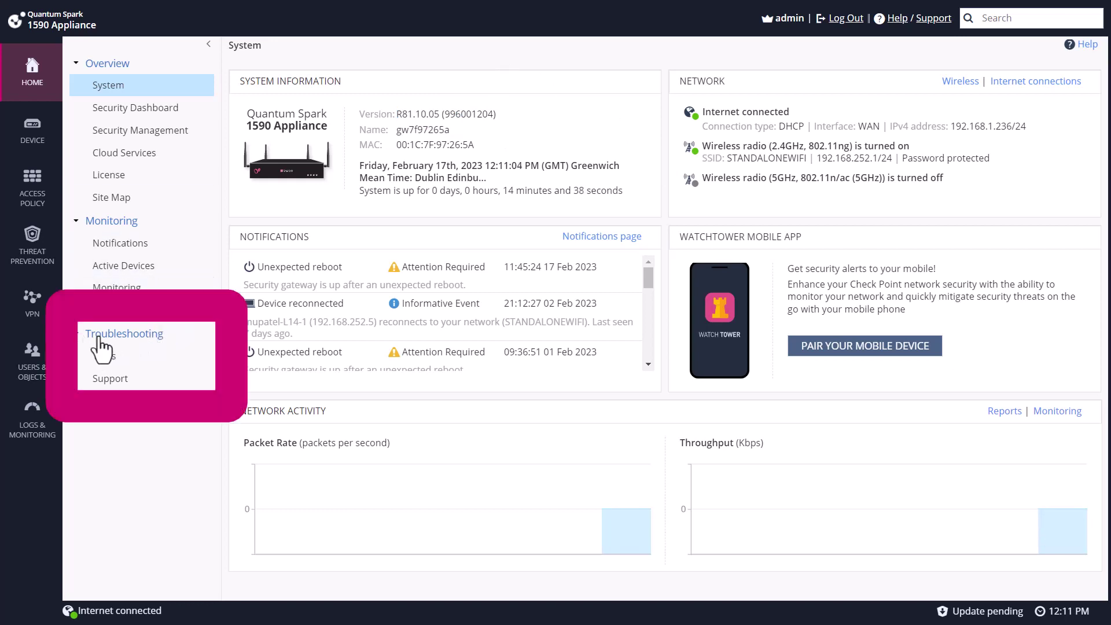
click(138, 355)
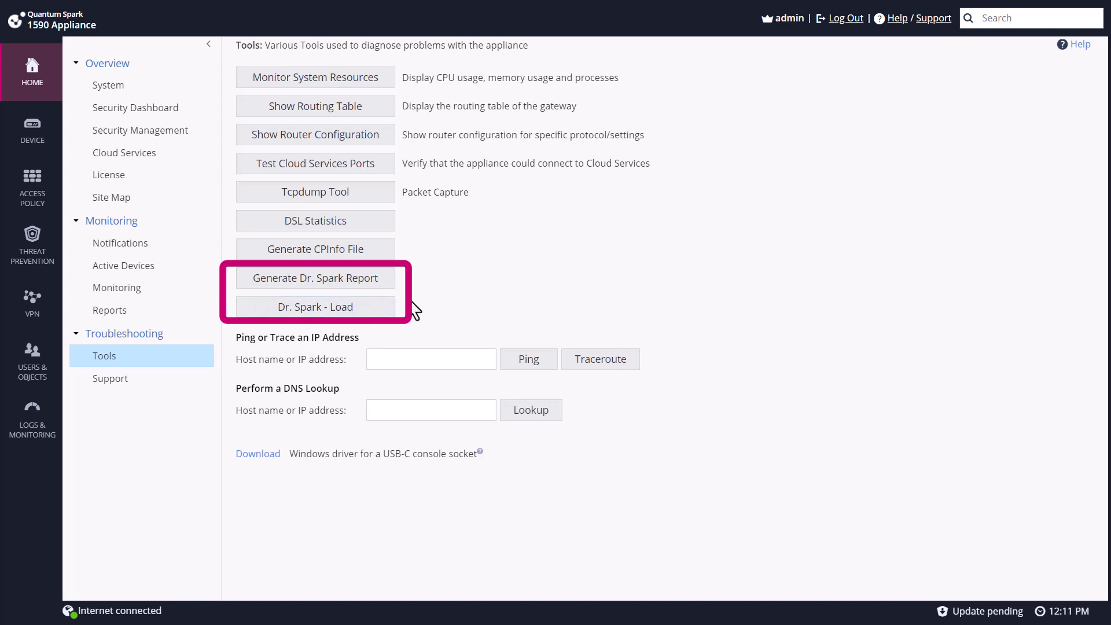
click(321, 317)
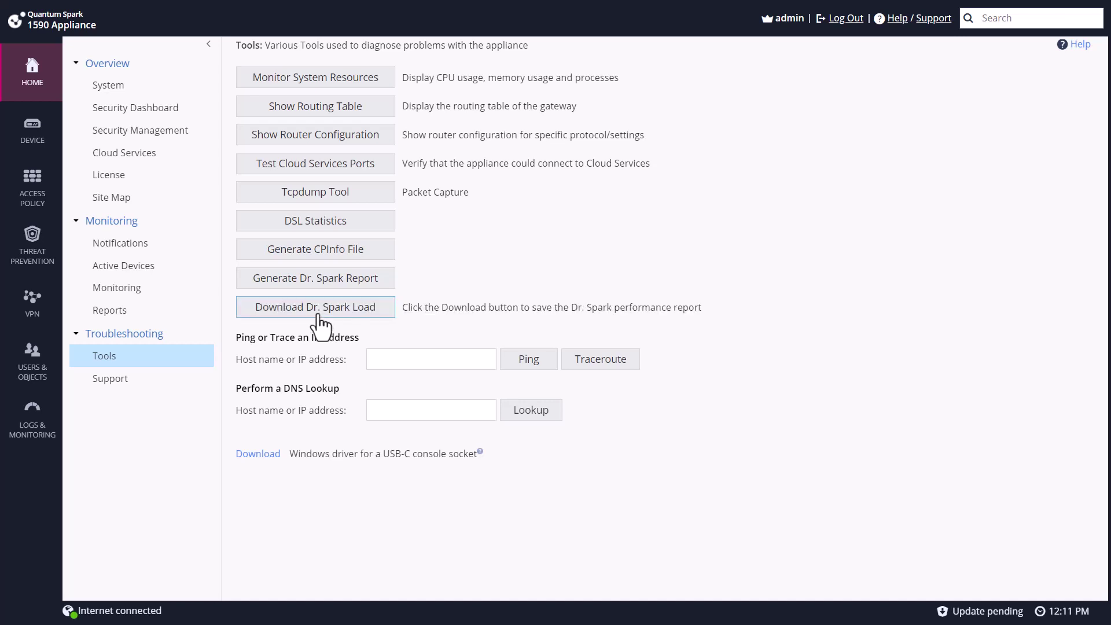
- Download the Dr. Spark Load report and review its throughput, blade and CPU/memory figures in Notepad
click(318, 313)
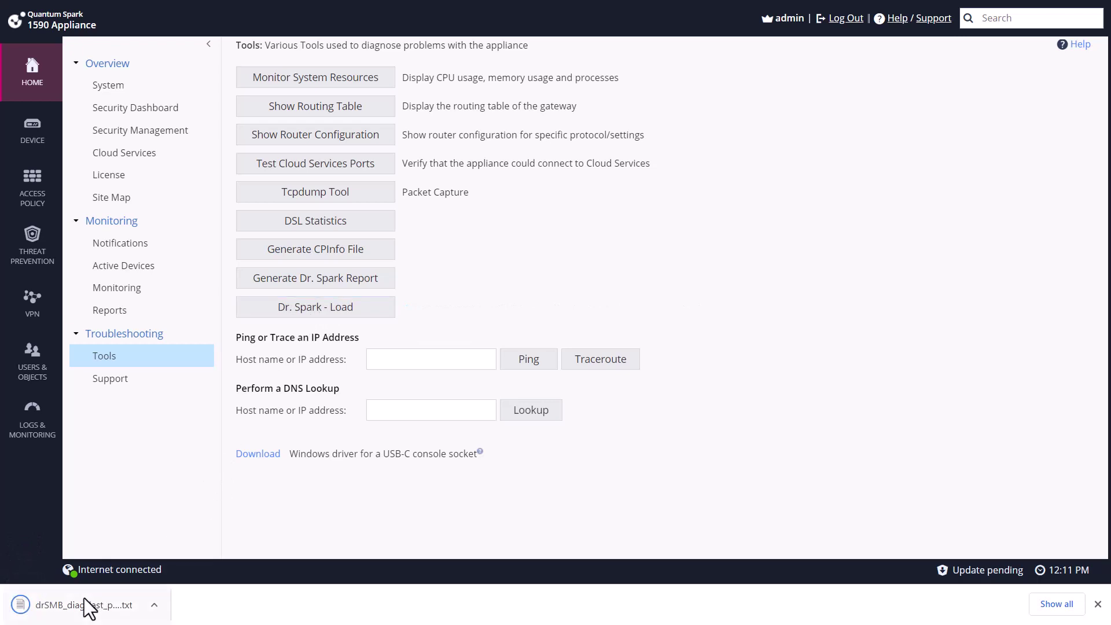
click(15, 608)
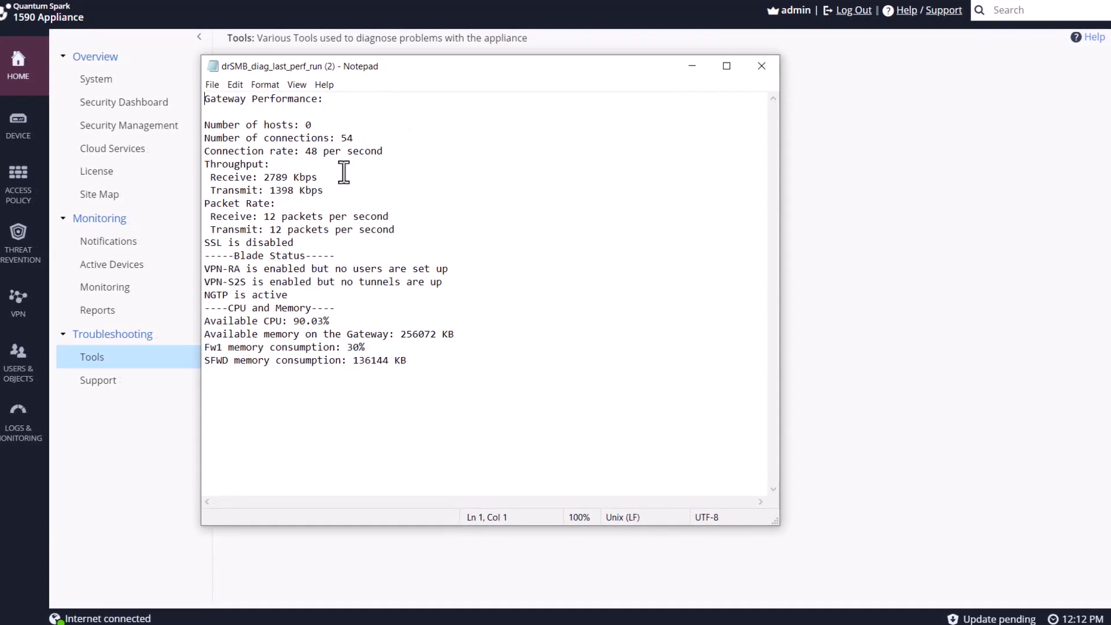
drag(324, 191, 205, 152)
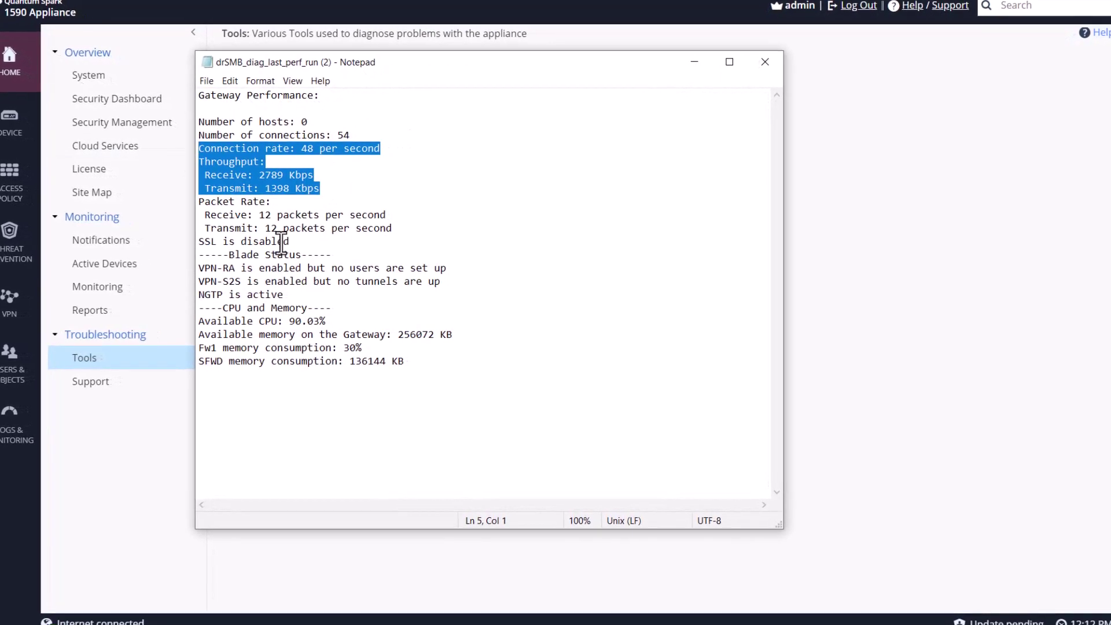
drag(200, 255, 494, 373)
click(492, 373)
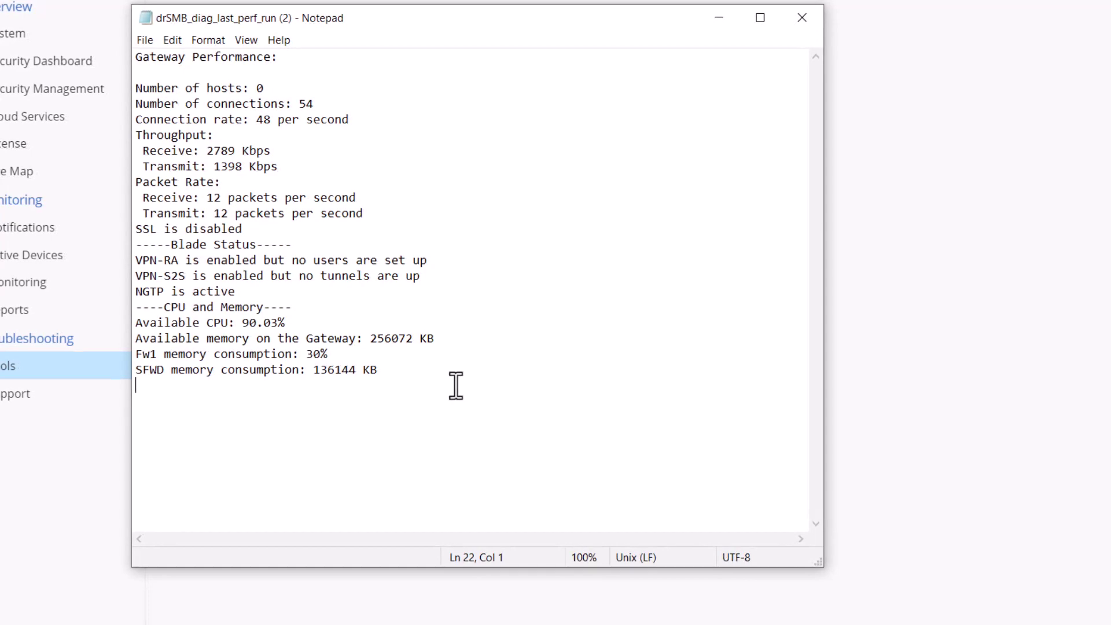
click(706, 28)
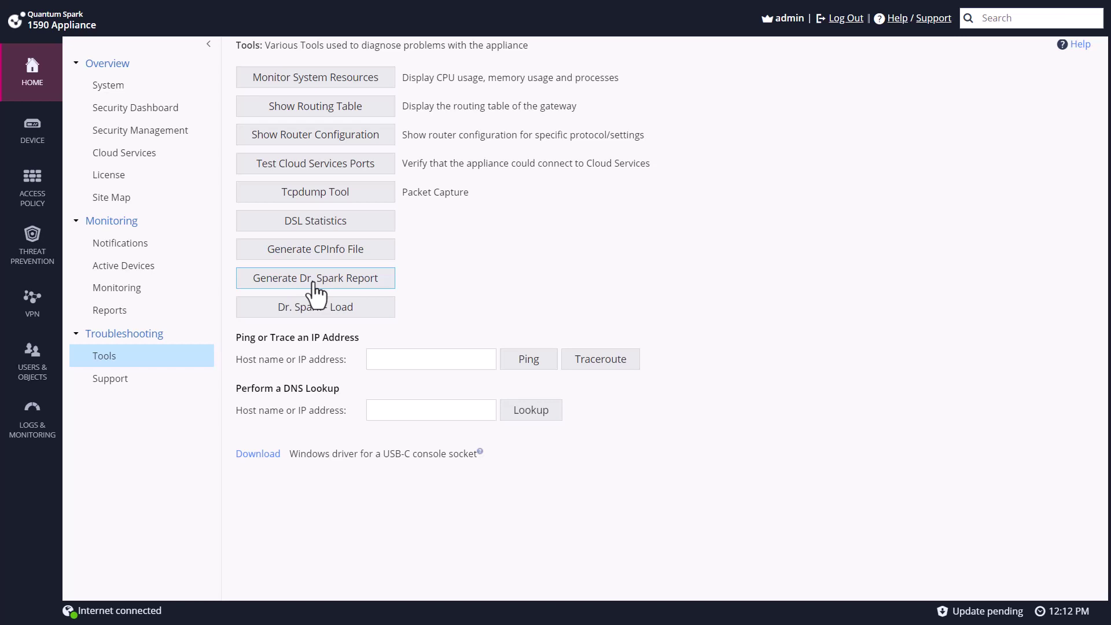
- Generate the Dr. Spark report and download it as DrSpark_2023-02-17_12-13-01.zip
click(316, 284)
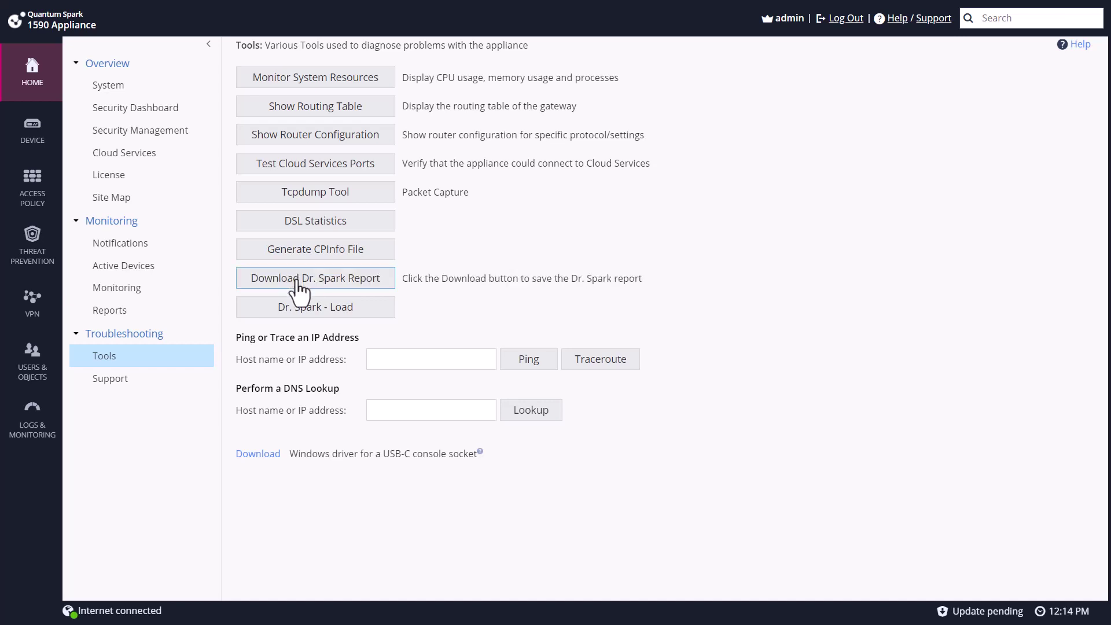
click(296, 280)
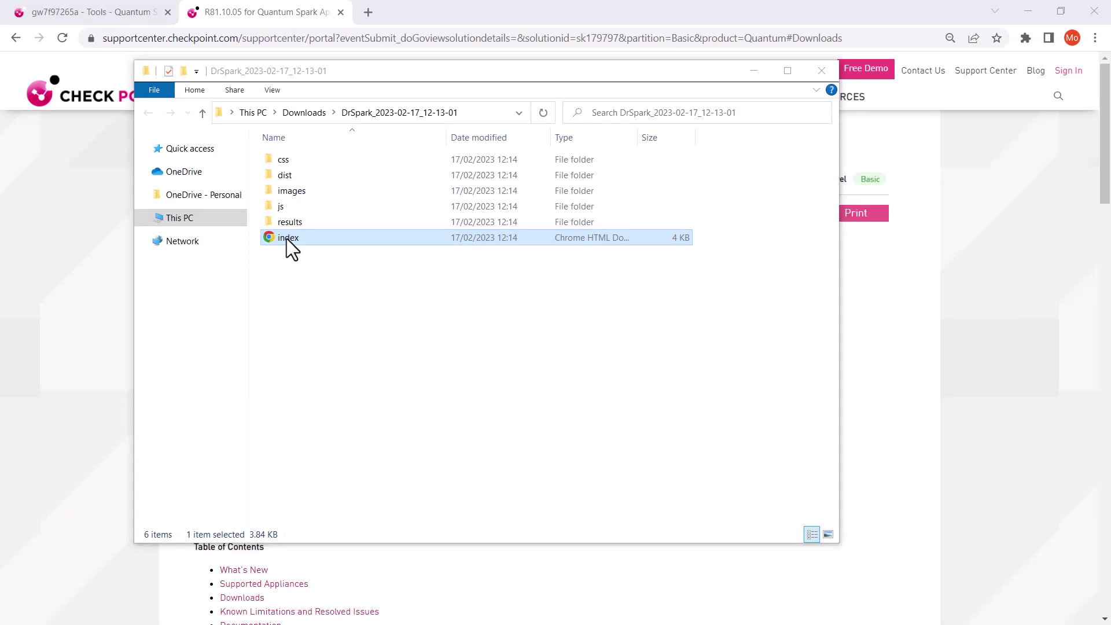
- Open index from the DrSpark_2023-02-17_12-13-01 folder in Chrome
double_click(287, 238)
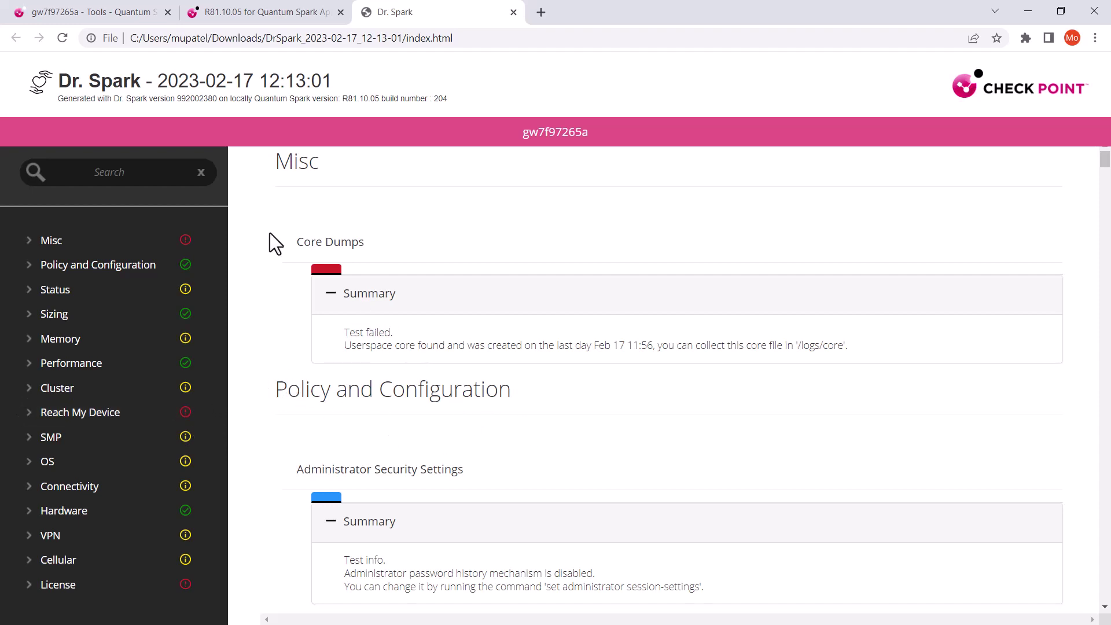
- Expand Misc and review the failed Core Dumps result and where to collect the core file
click(27, 242)
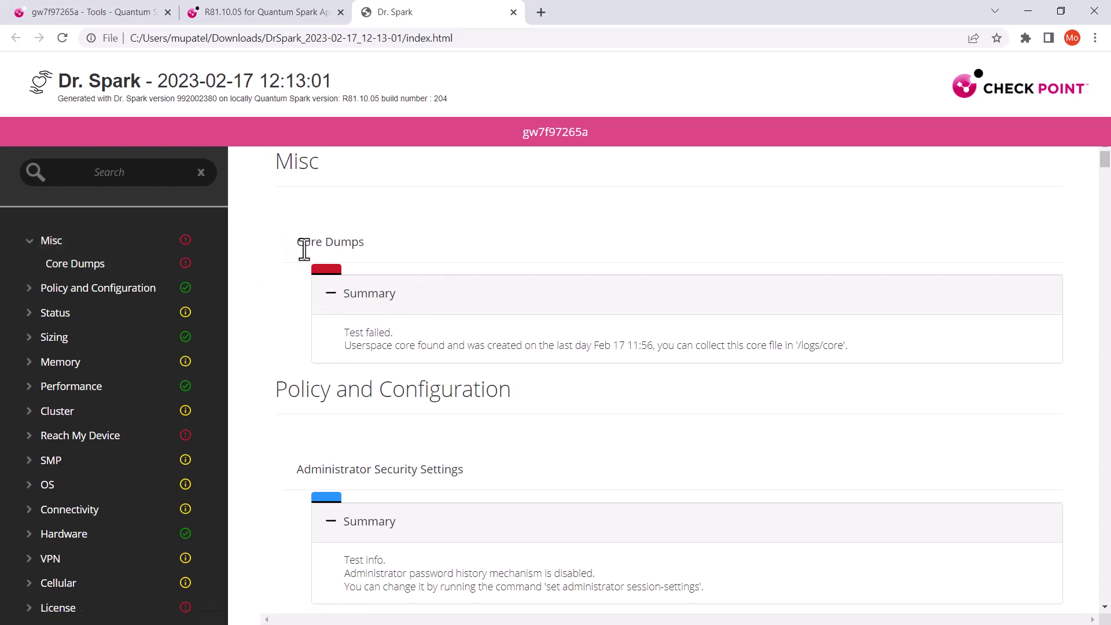
triple_click(351, 334)
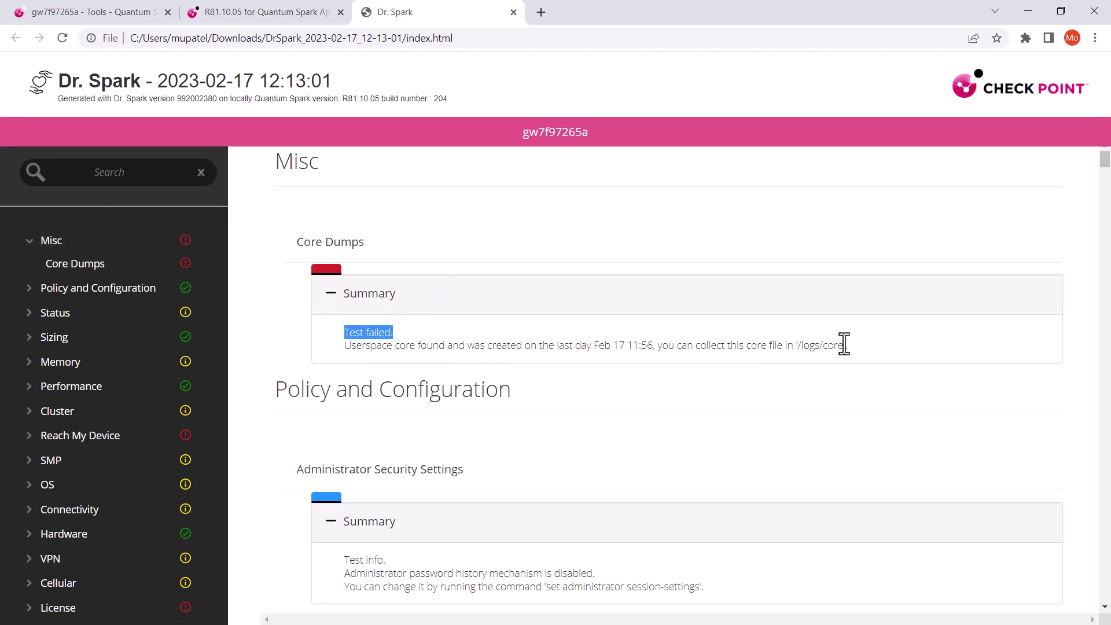
drag(848, 346, 682, 370)
click(688, 415)
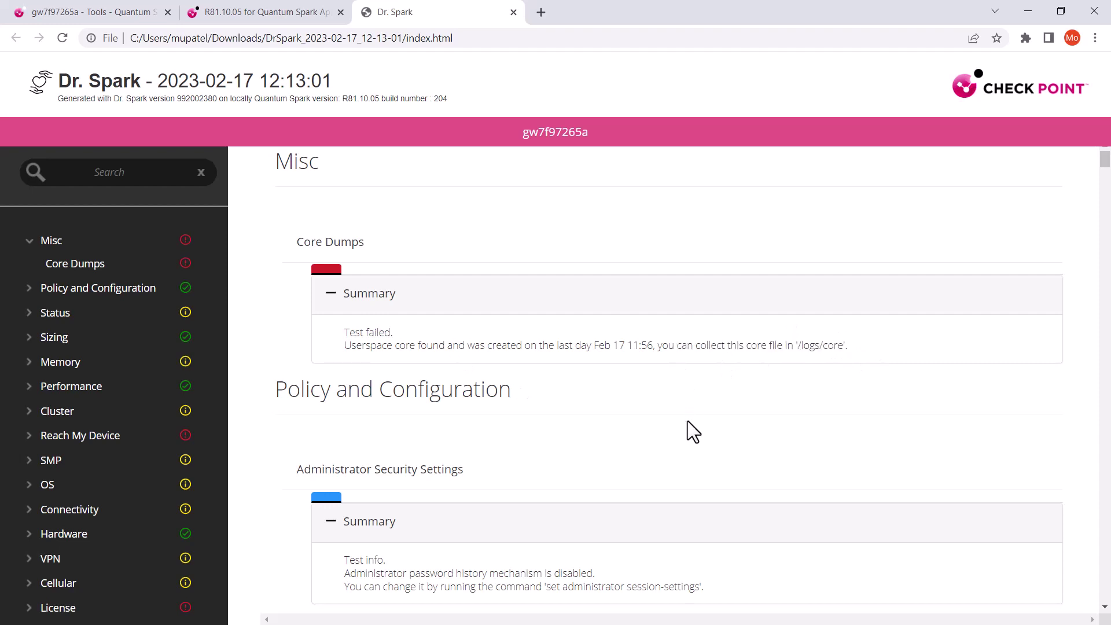
scroll(660, 422, down, 5)
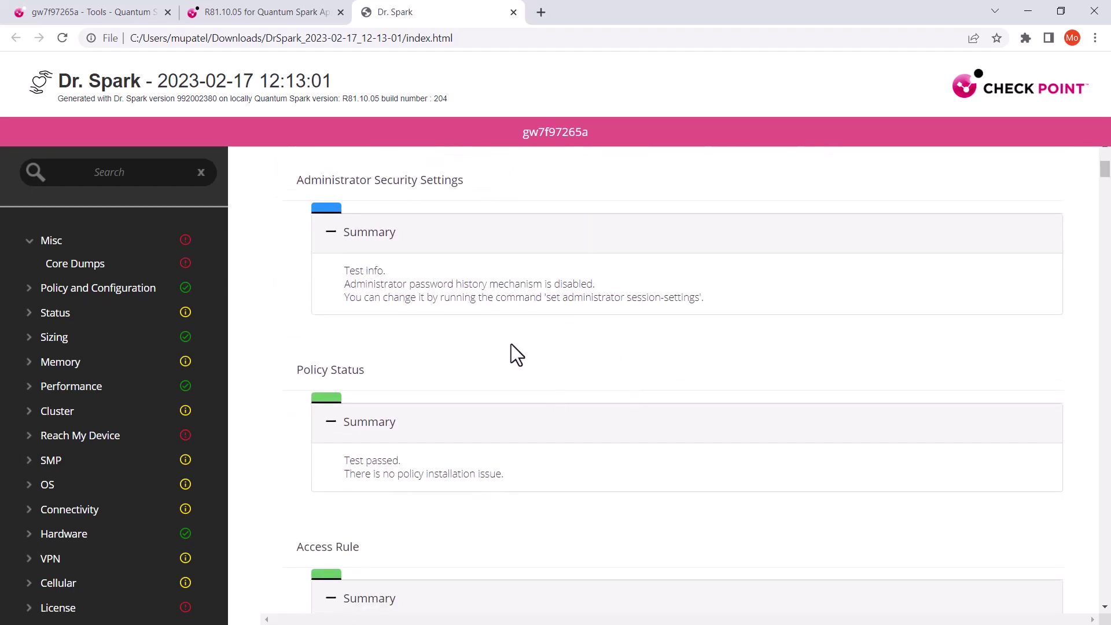
scroll(360, 421, down, 5)
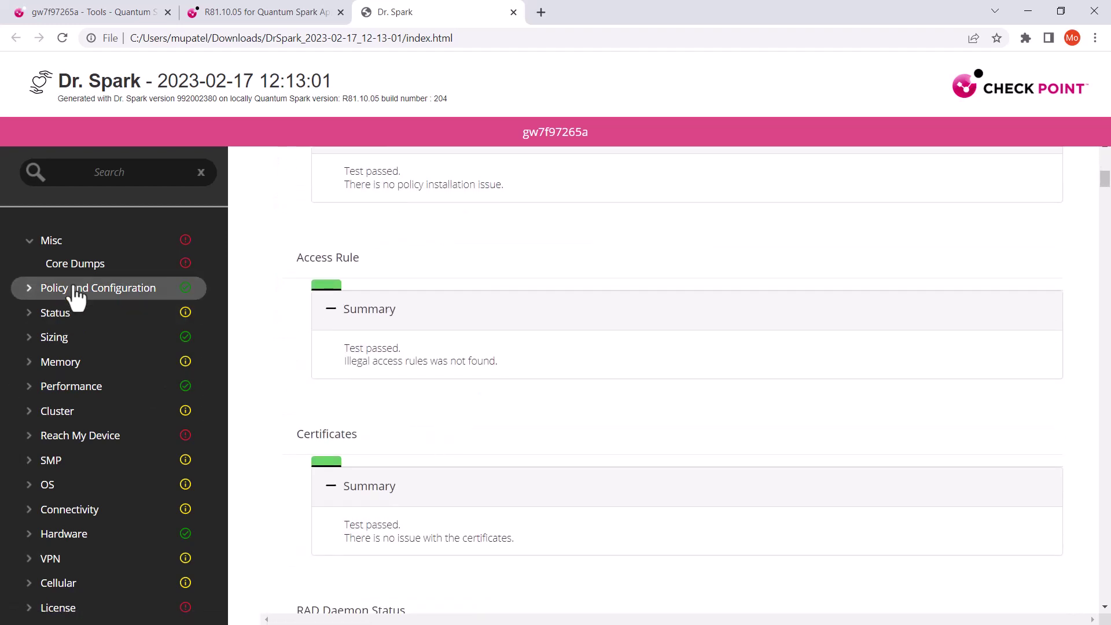
- Expand the Performance, Cluster and Reach My Device categories to list their tests
click(26, 388)
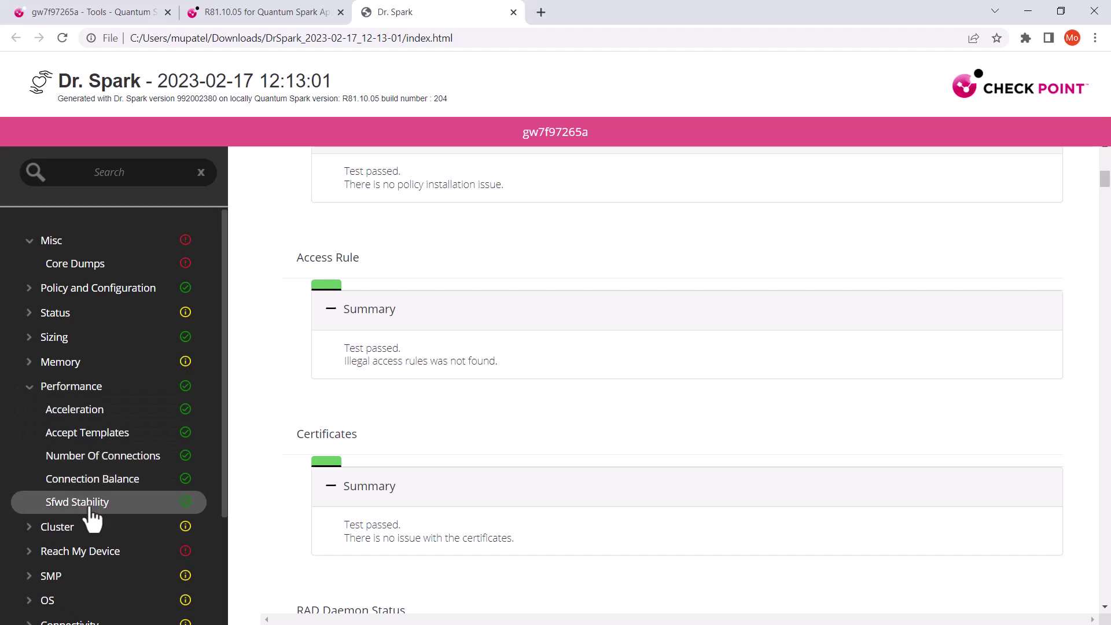
click(31, 528)
scroll(92, 494, down, 3)
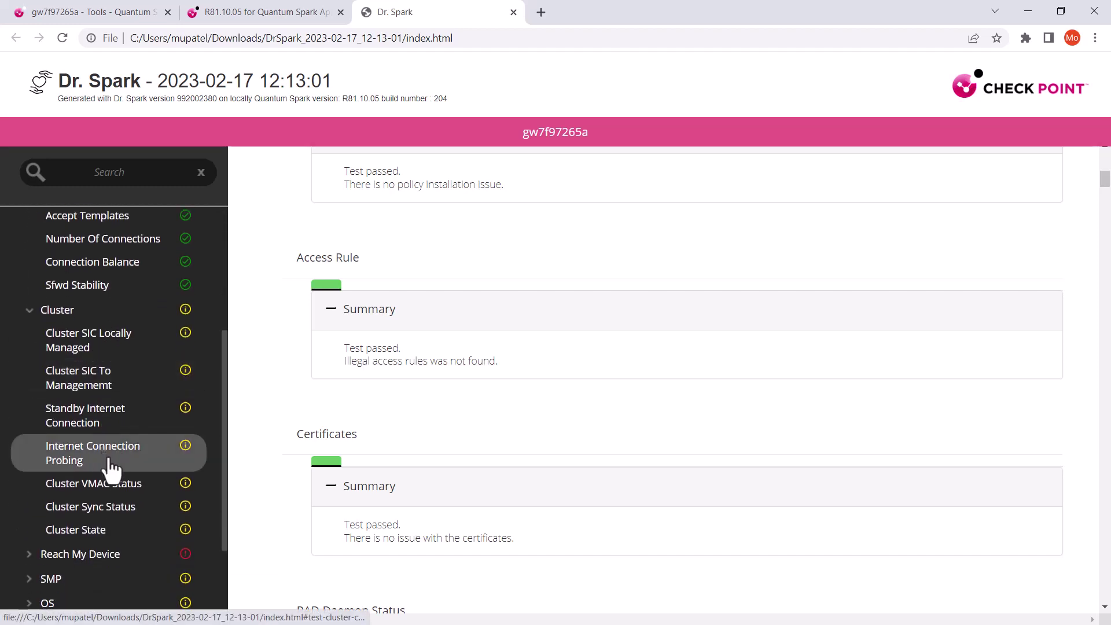
scroll(121, 505, down, 1)
click(75, 485)
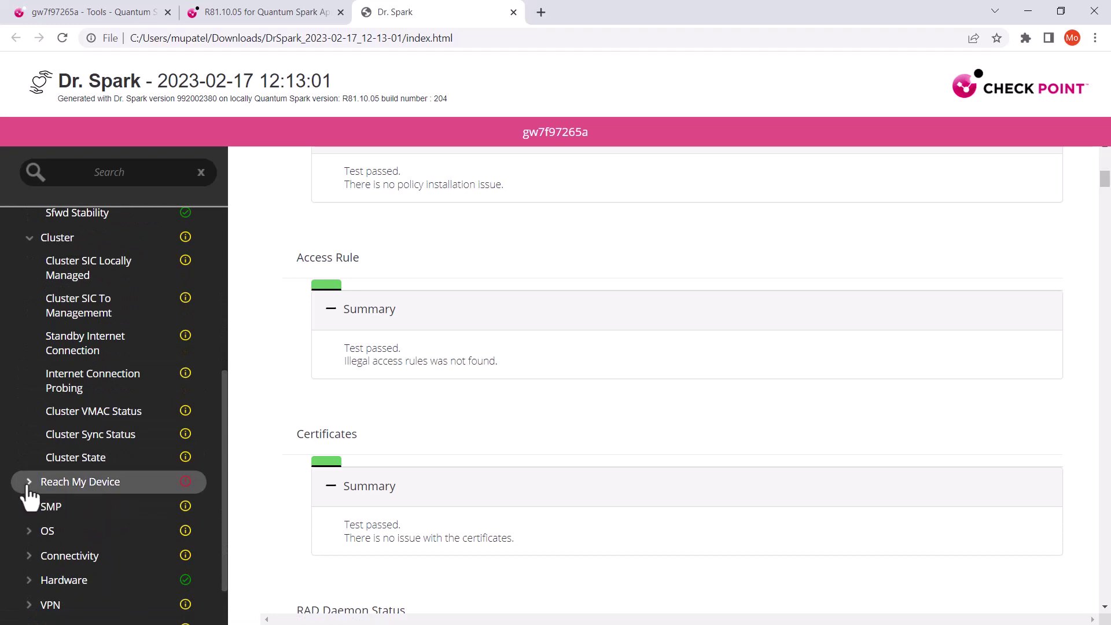
scroll(119, 541, down, 2)
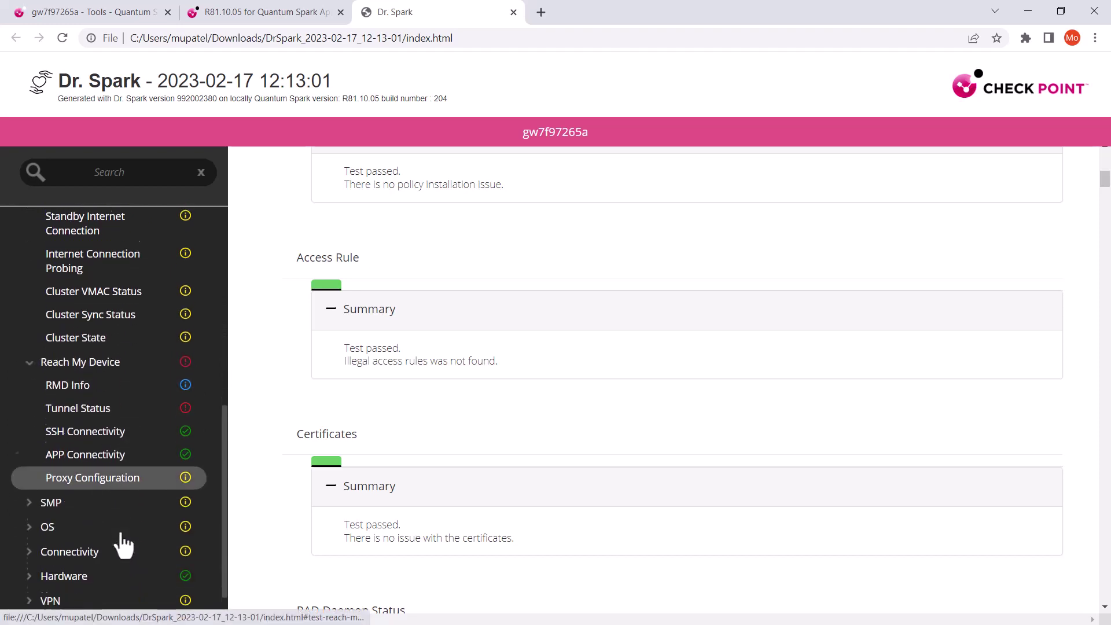